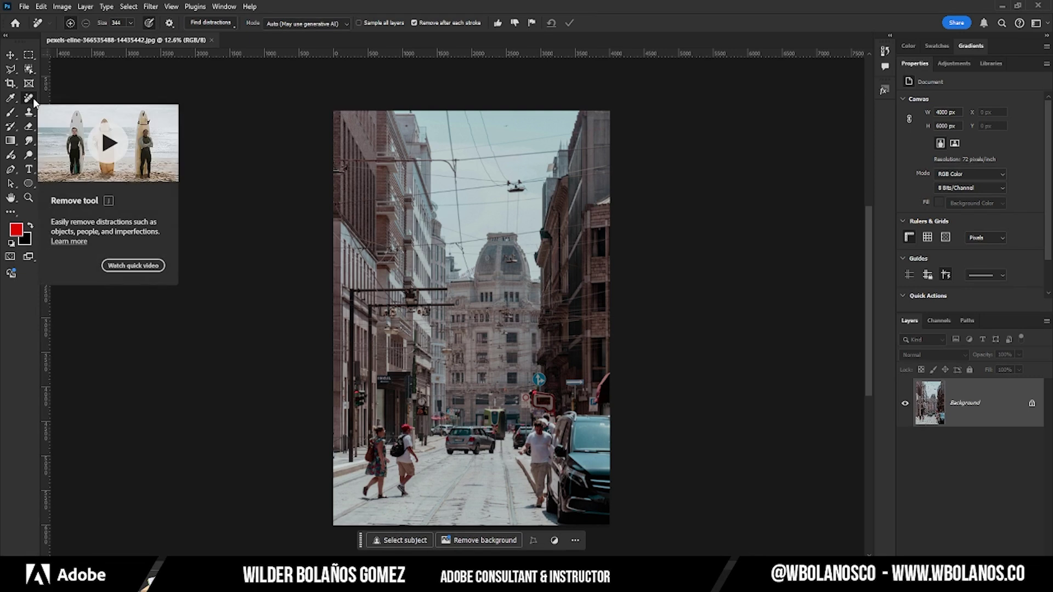
- Activate the Remove tool so its Find distractions option shows in the options bar
click(228, 26)
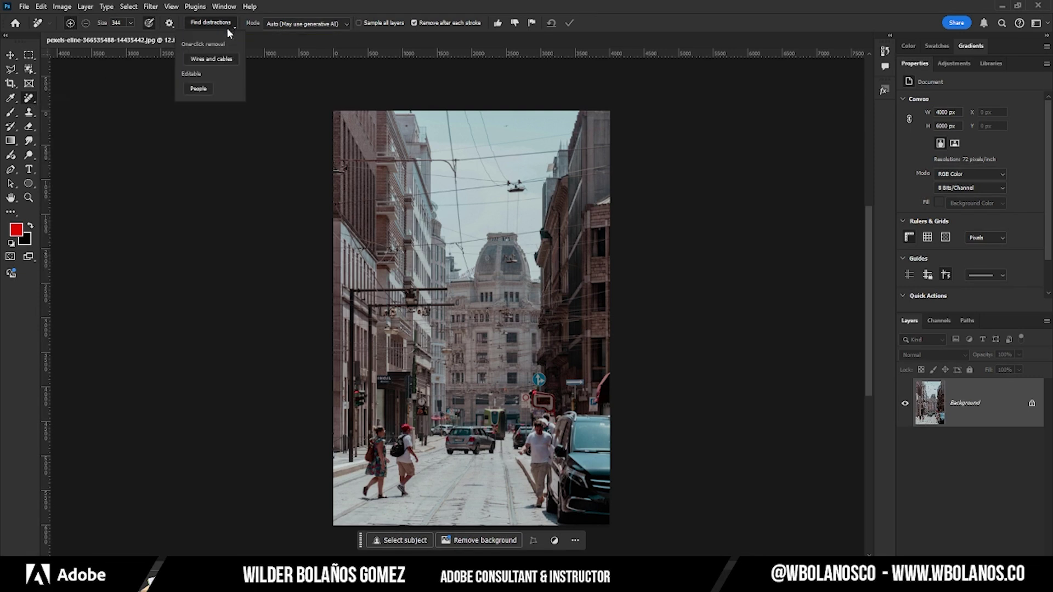
- Run Find distractions with Wires and cables to erase the overhead wires automatically
click(219, 61)
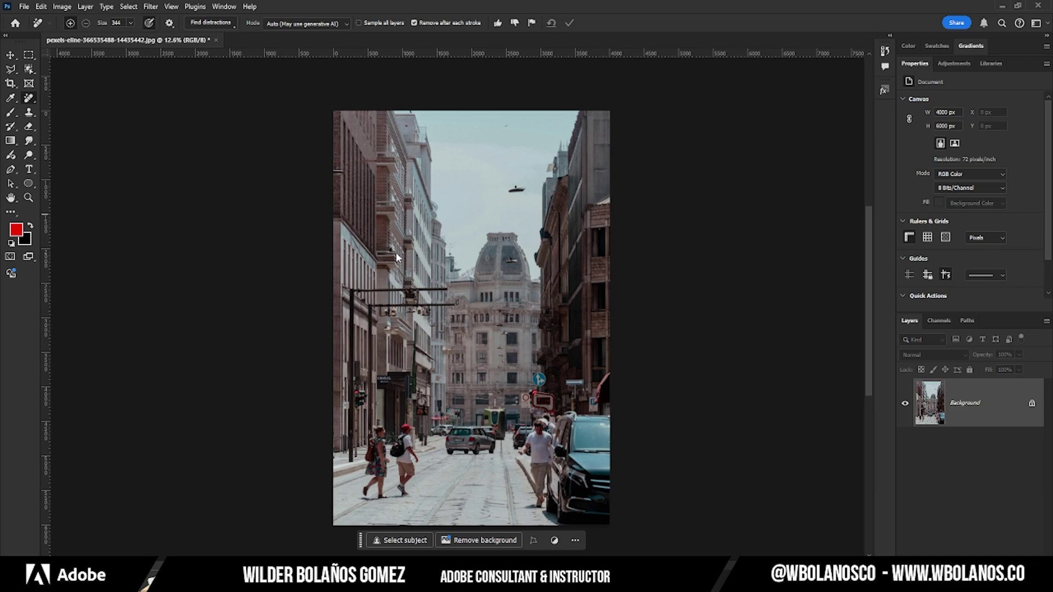
- Brush out the two leftover lamps, one in the sky and one in front of the dome
scroll(445, 263, up, 3)
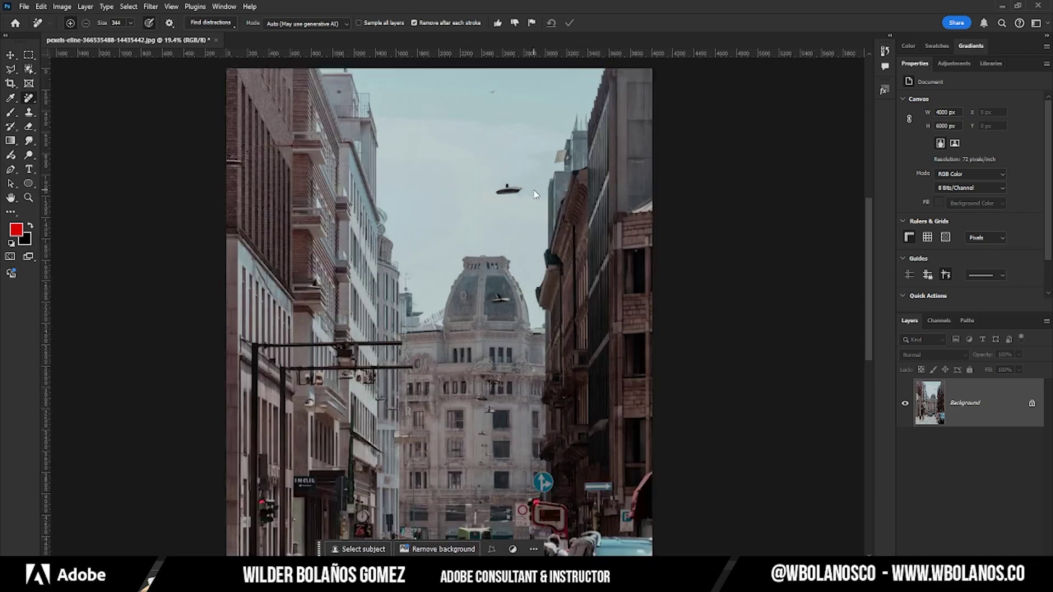
scroll(462, 195, up, 3)
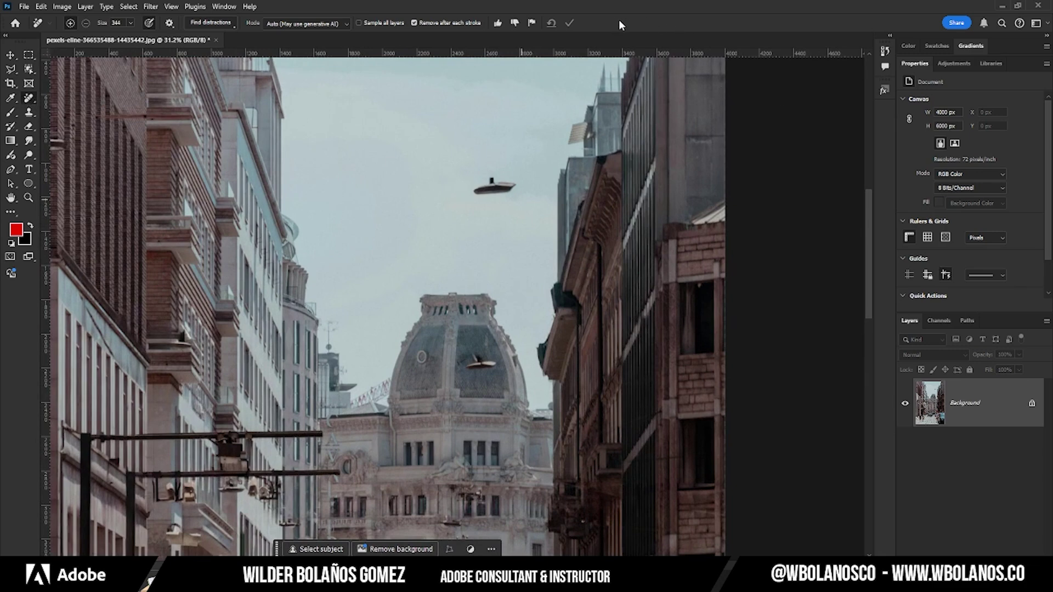
drag(483, 186, 501, 185)
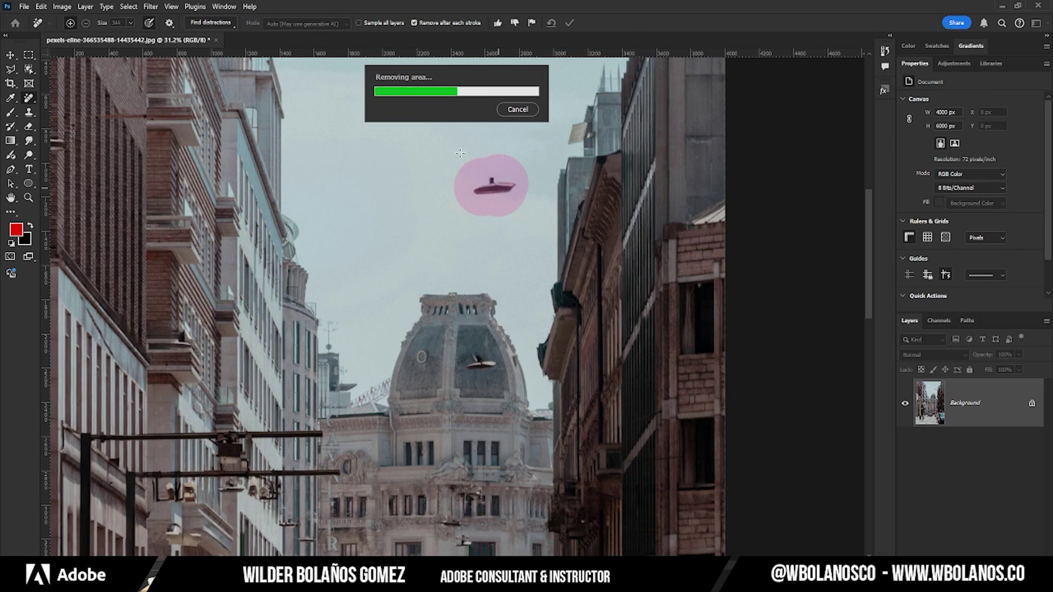
drag(480, 368, 476, 363)
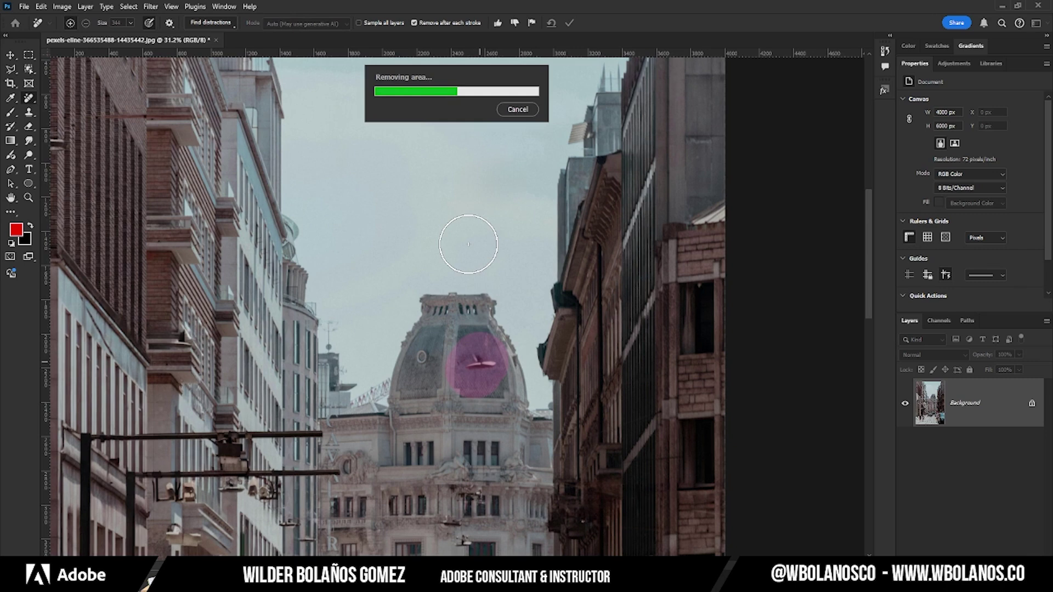
scroll(468, 244, down, 2)
scroll(469, 245, down, 2)
scroll(460, 335, up, 1)
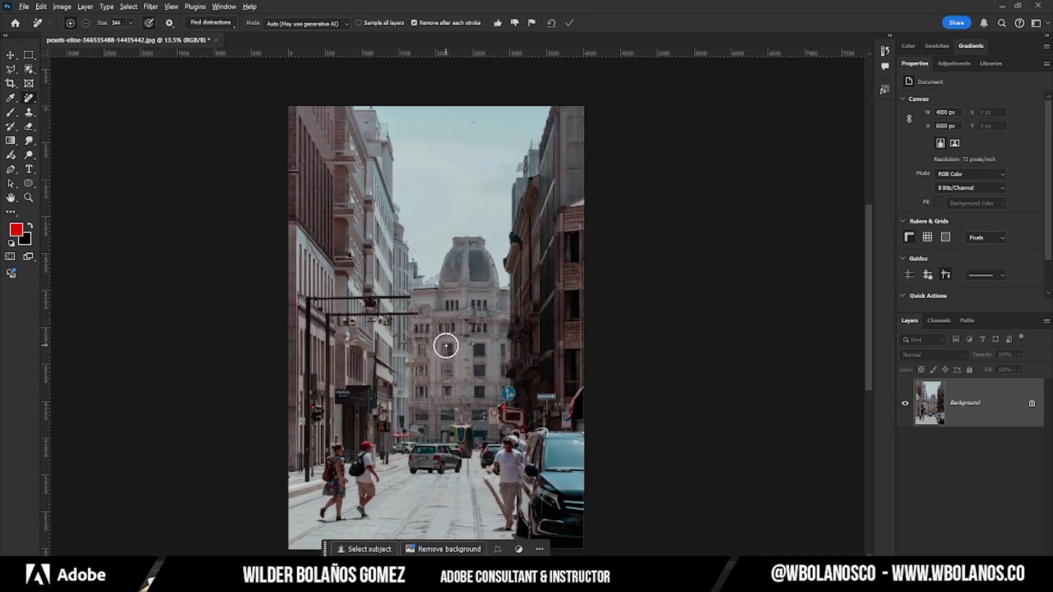
- Mark the pedestrians with Find distractions set to People, then apply their removal
scroll(443, 349, up, 1)
drag(443, 349, 446, 344)
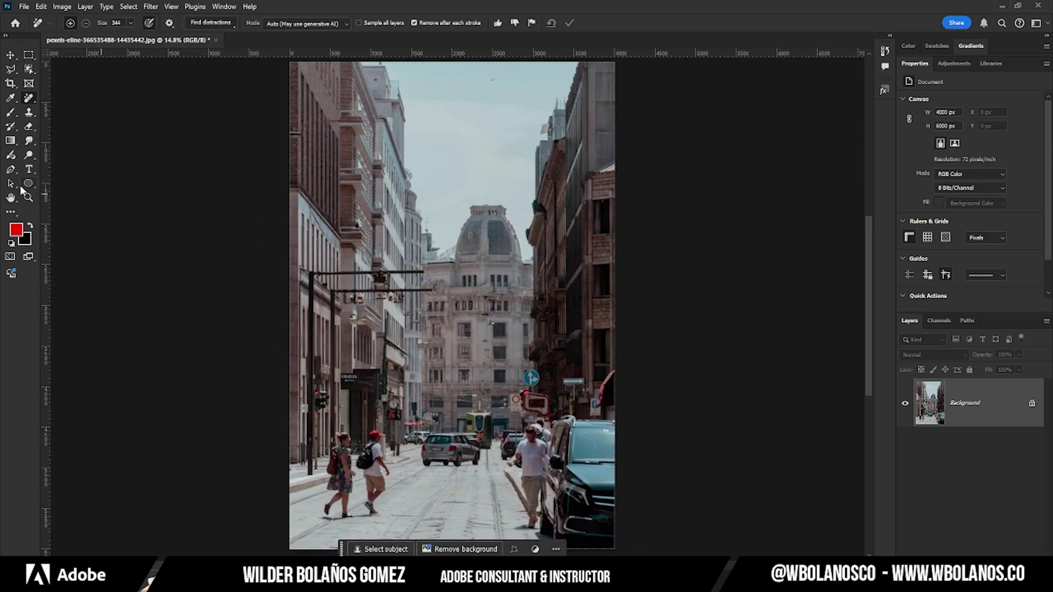
click(215, 23)
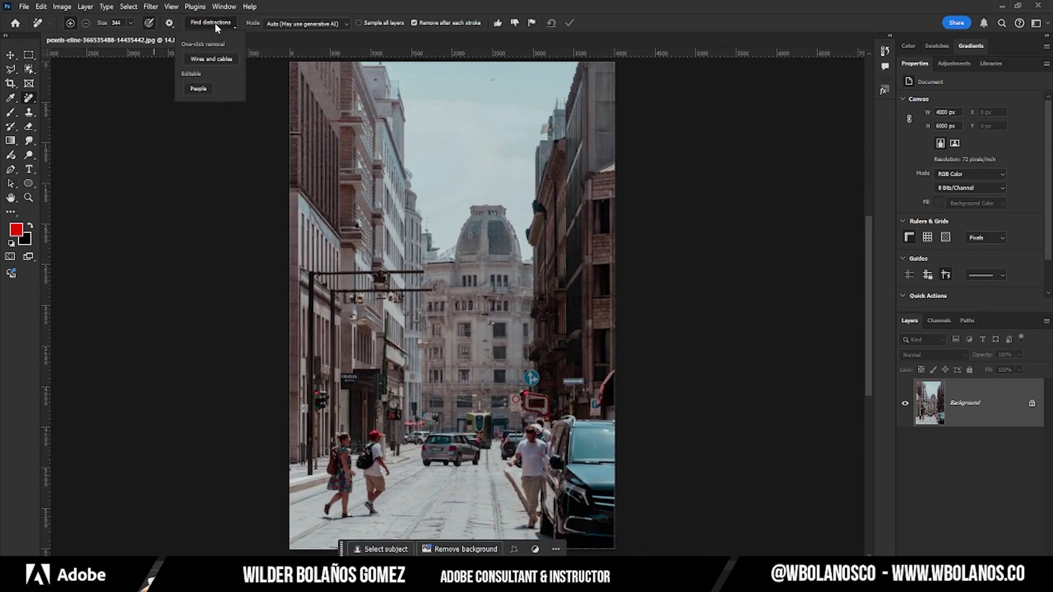
click(215, 91)
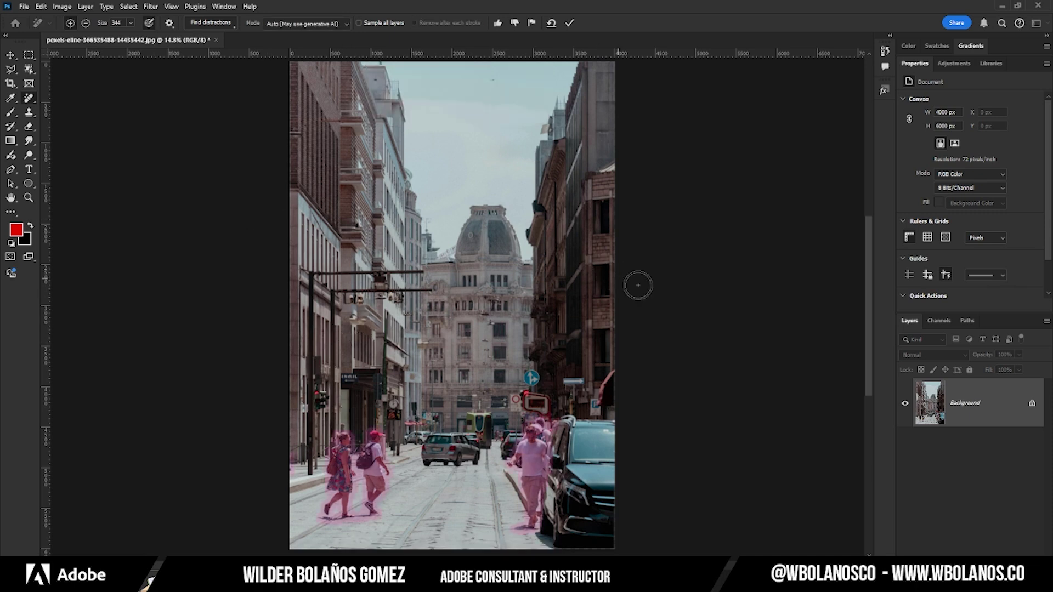
click(571, 23)
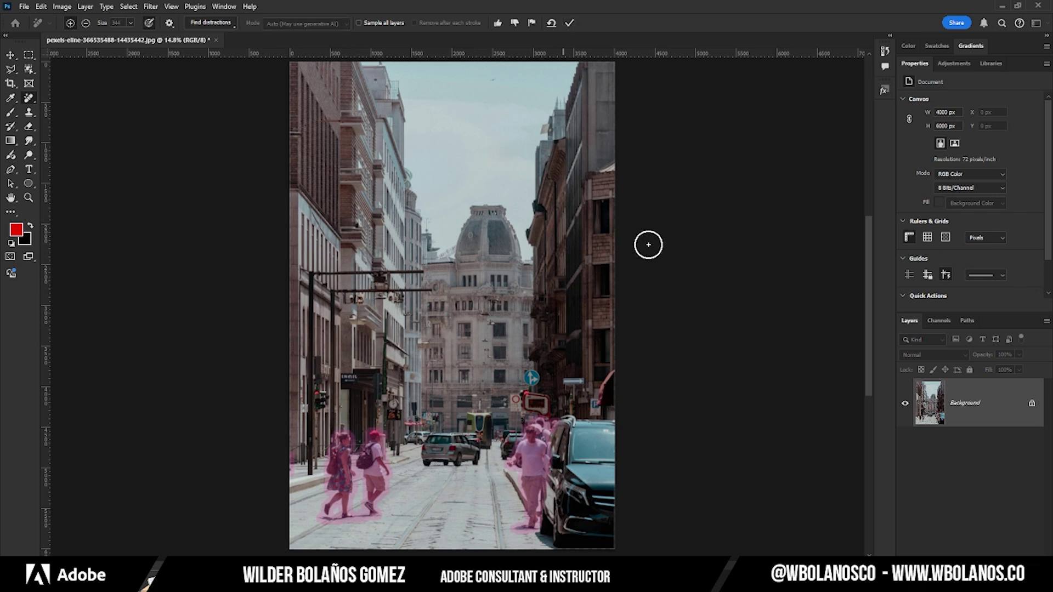